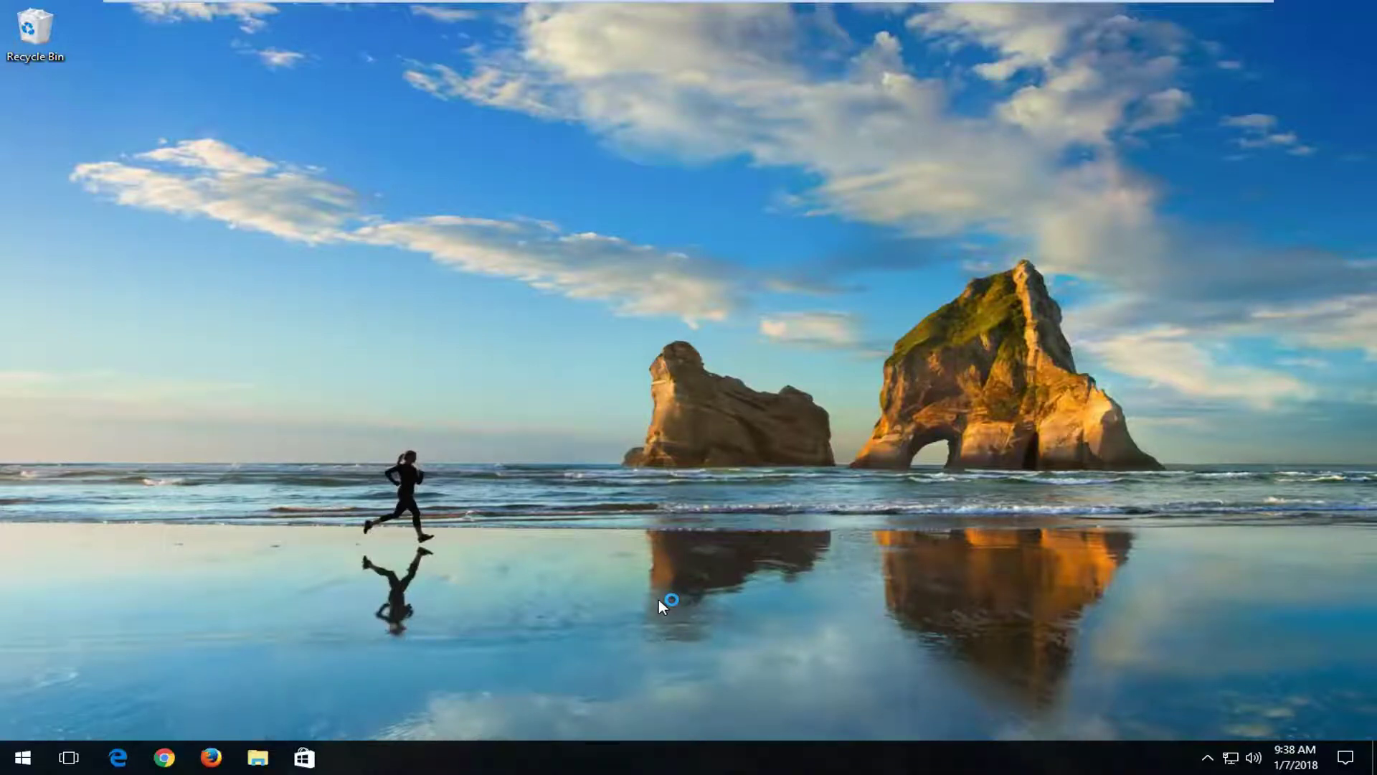
- Launch Command Prompt as administrator from Start and approve the UAC prompt
{"action": "left_click", "coordinate": [25, 766]}
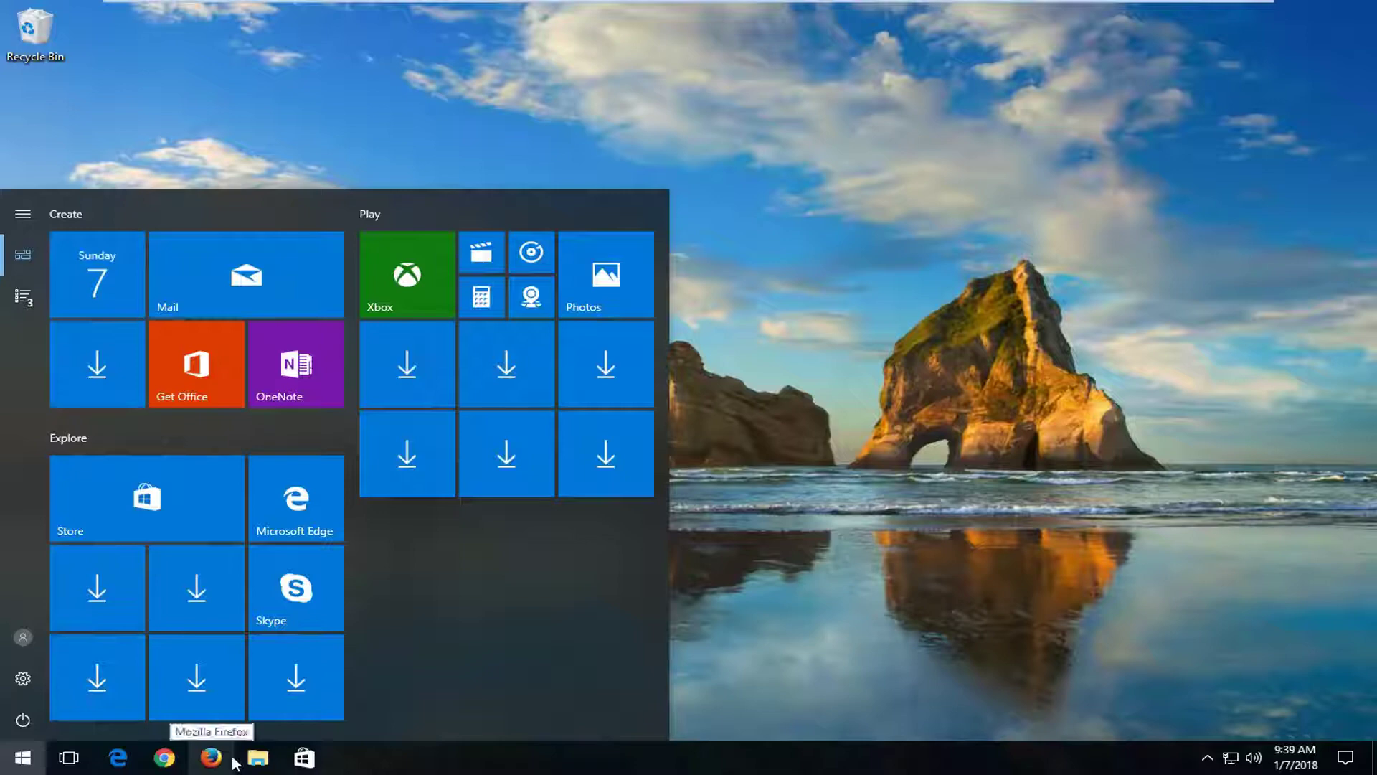
{"action": "type", "text": "cmd"}
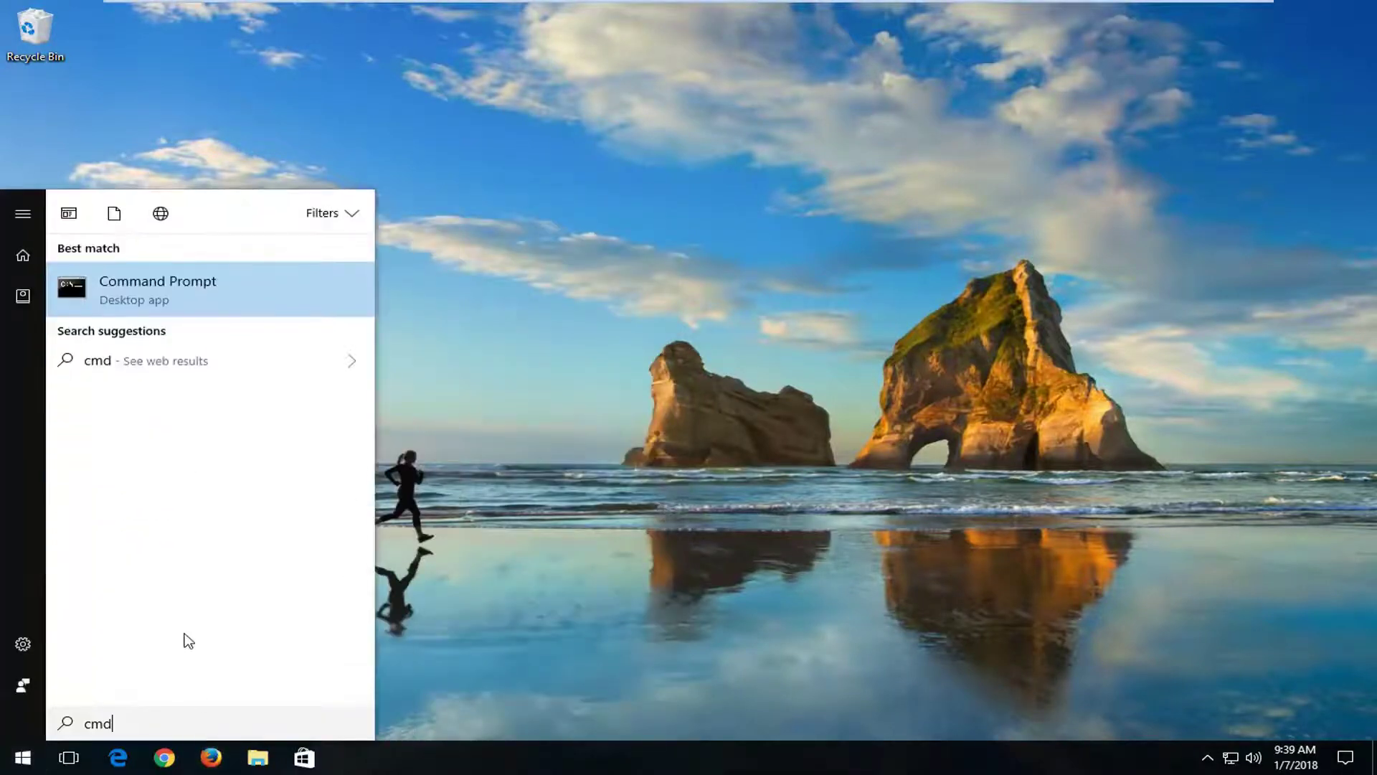
{"action": "right_click", "coordinate": [128, 287]}
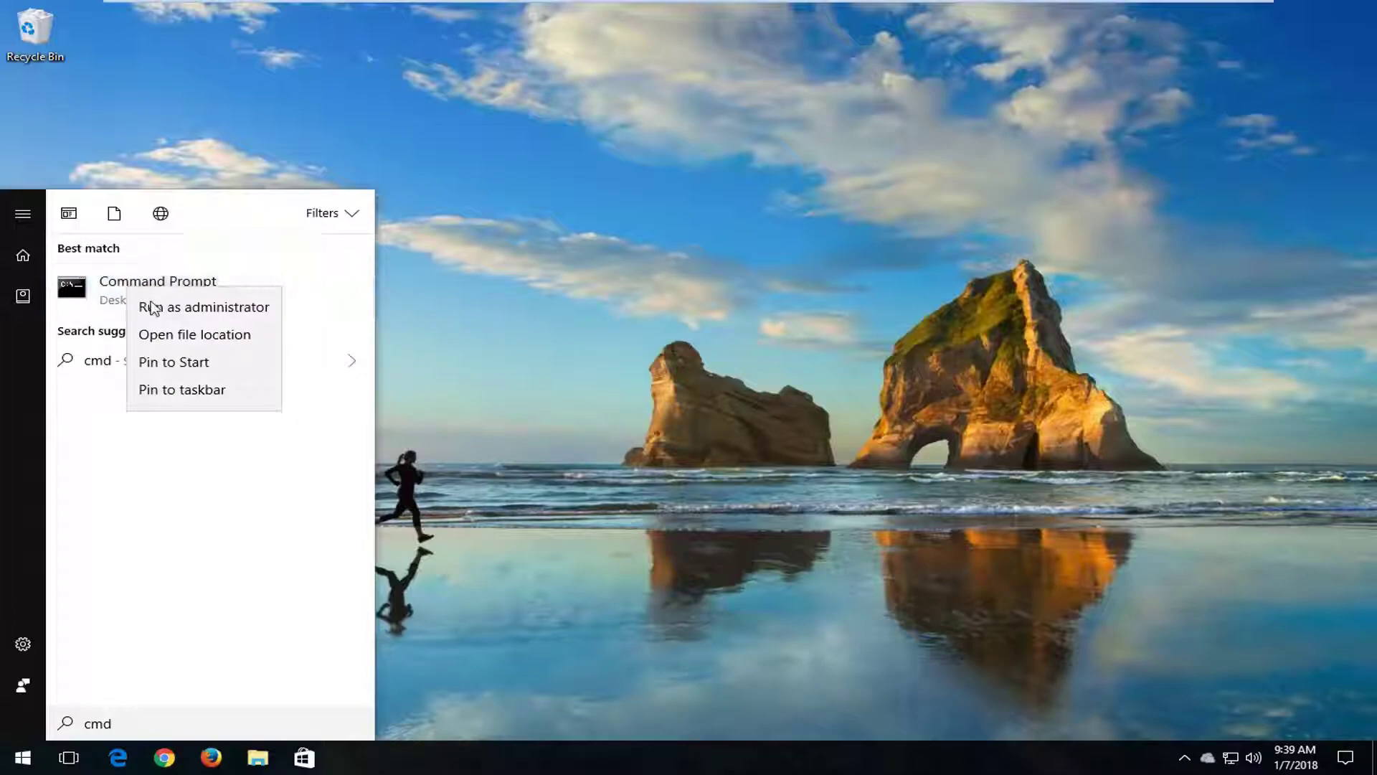
{"action": "left_click", "coordinate": [161, 308]}
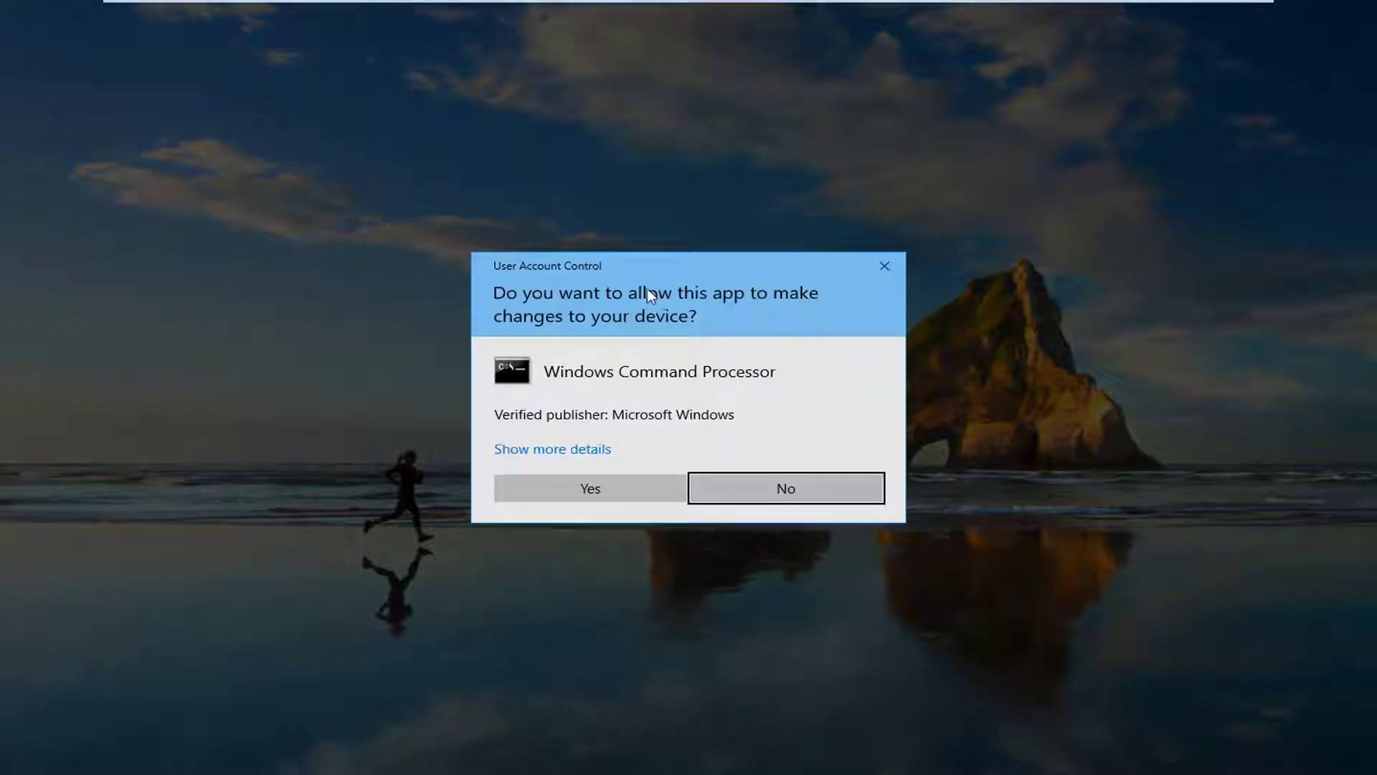
{"action": "left_click", "coordinate": [569, 491]}
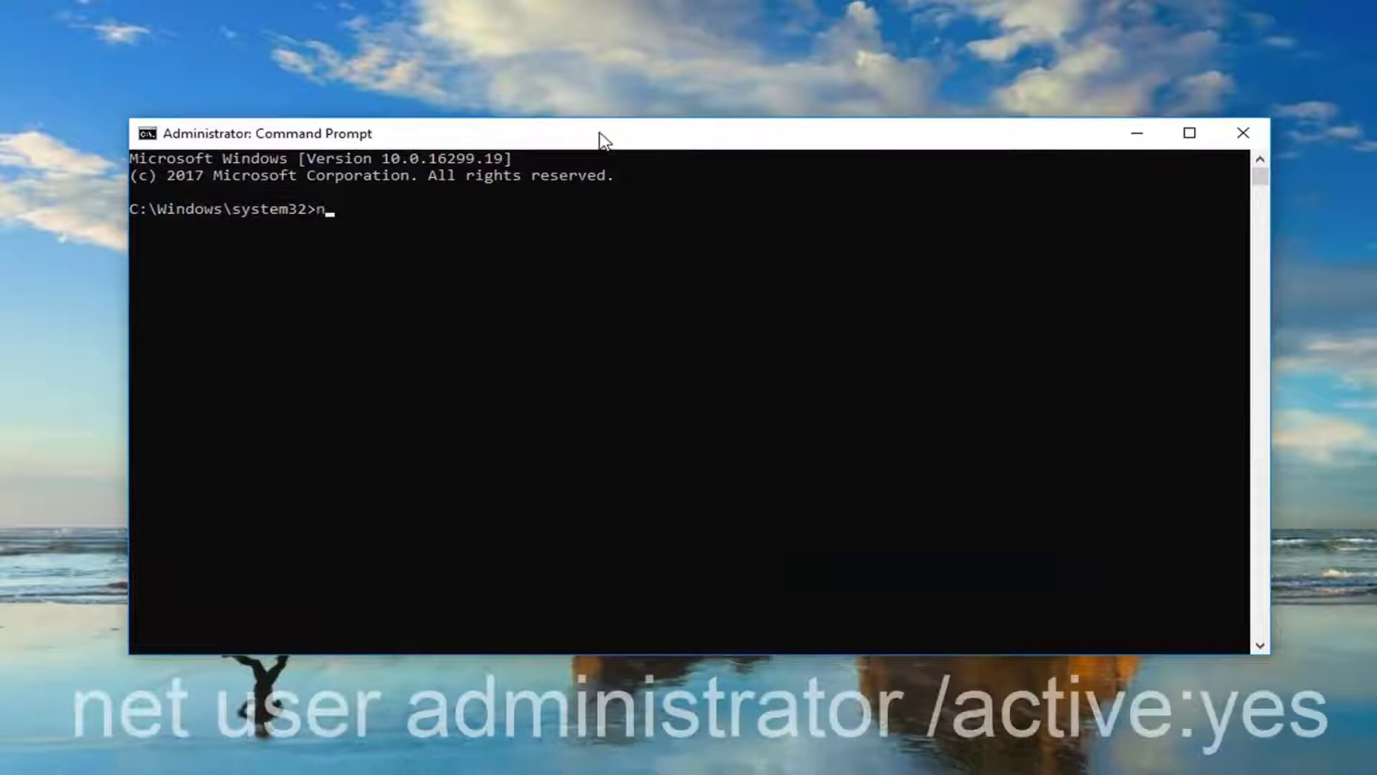
{"action": "type", "text": "net"}
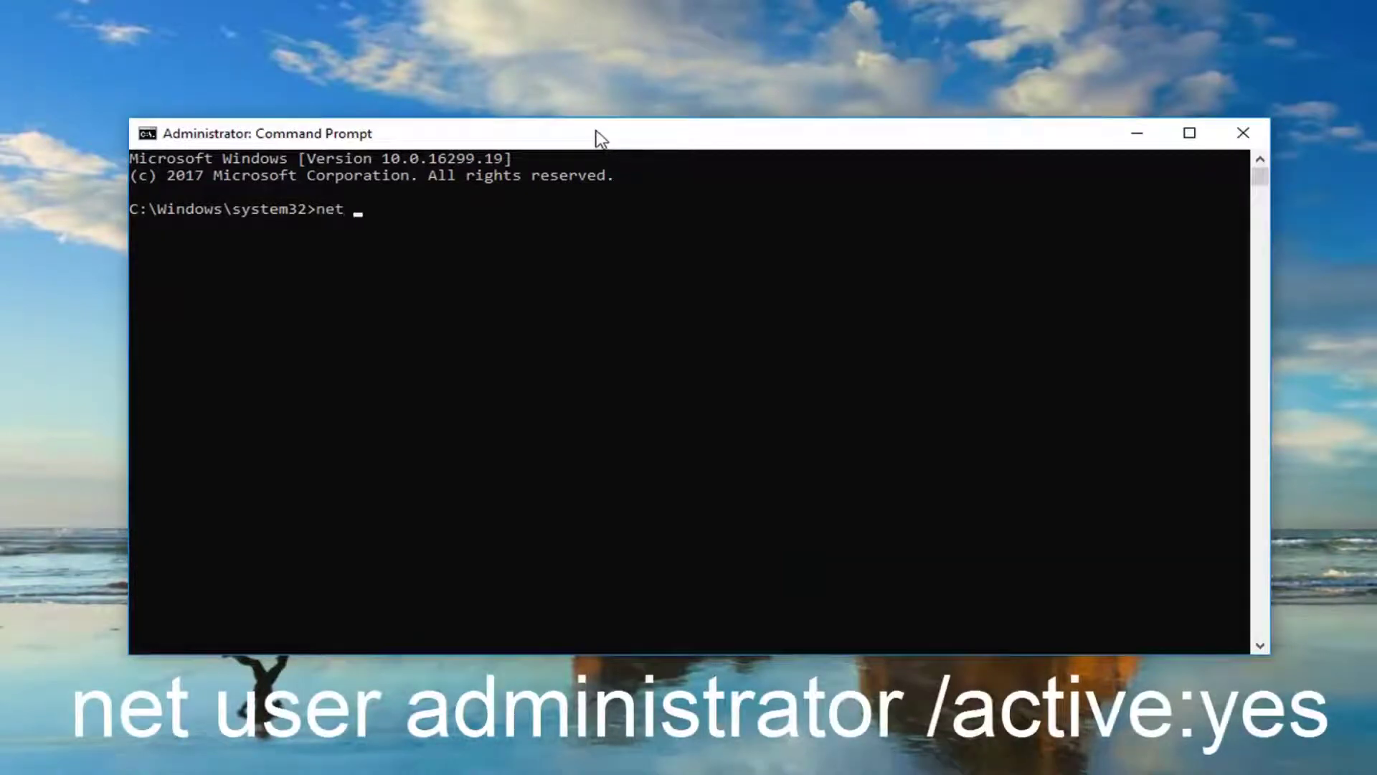
{"action": "type", "text": " user a"}
{"action": "type", "text": "dministra"}
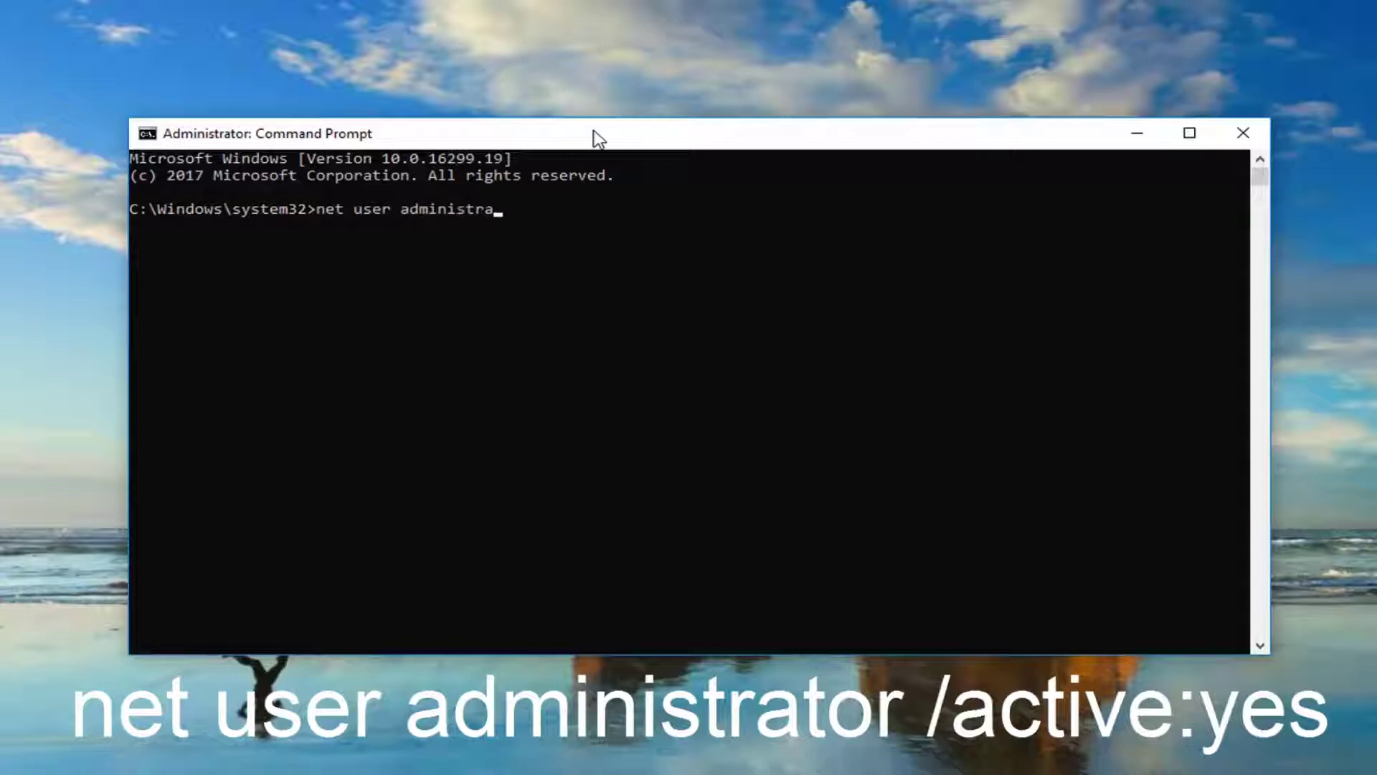
{"action": "type", "text": "tor "}
{"action": "type", "text": "/active"}
{"action": "type", "text": ":"}
{"action": "type", "text": "yes"}
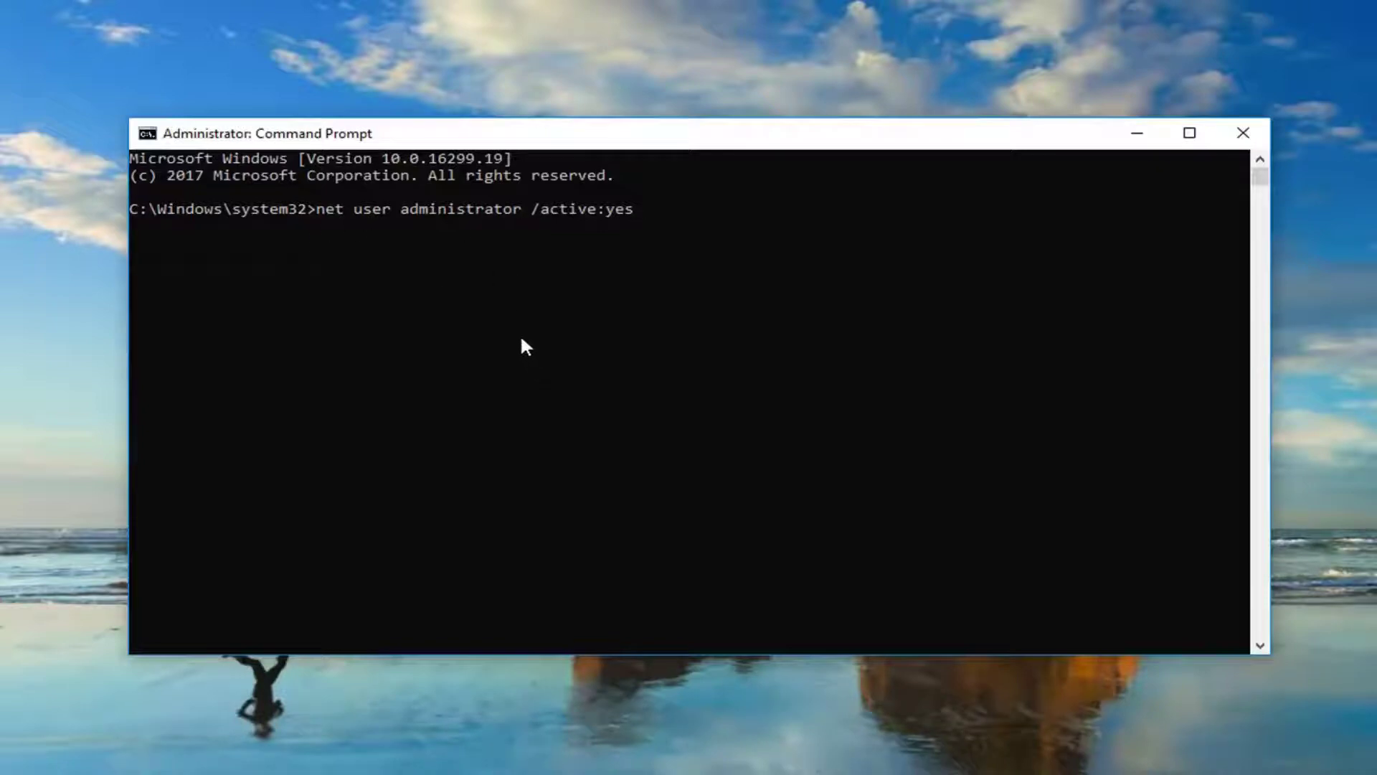
- Run net user administrator /active:yes, then close the elevated Command Prompt
{"action": "key", "text": "Return"}
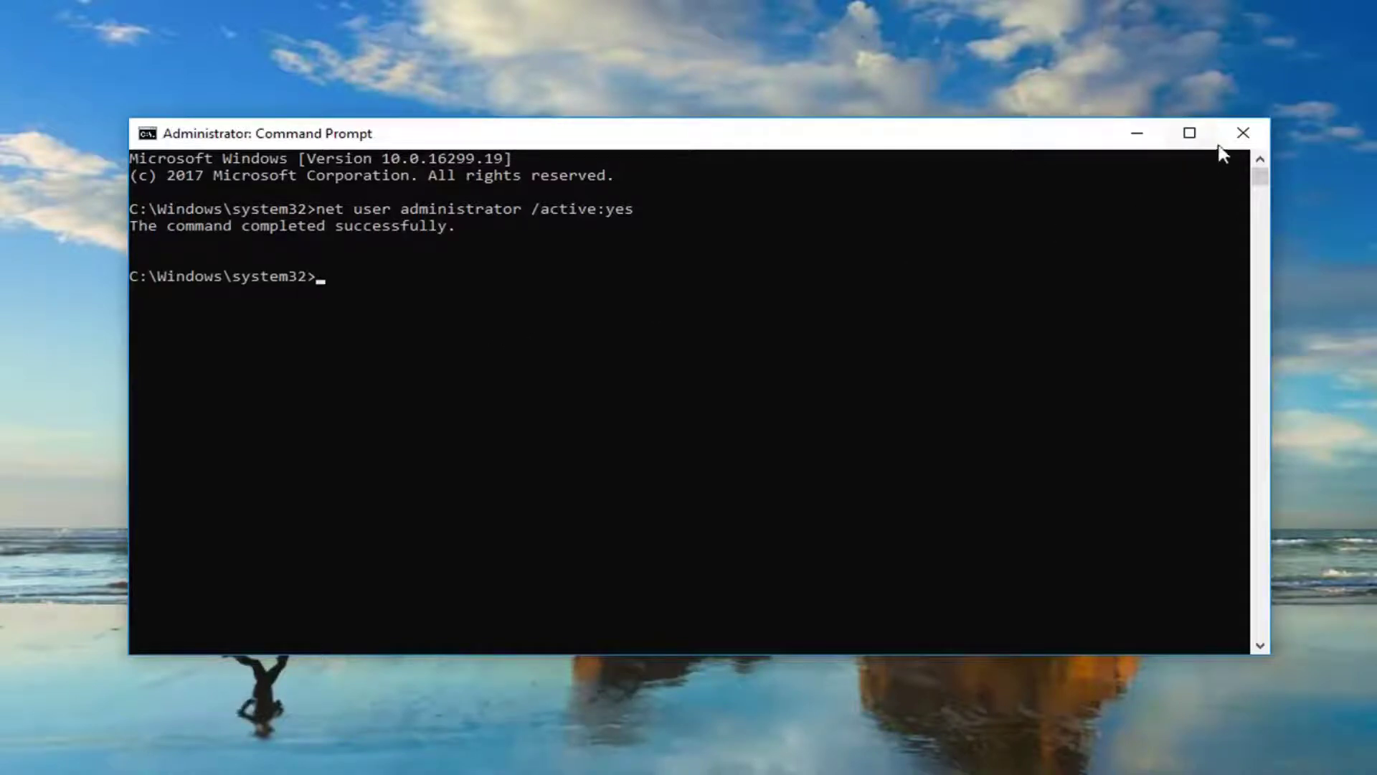
{"action": "left_click", "coordinate": [1235, 132]}
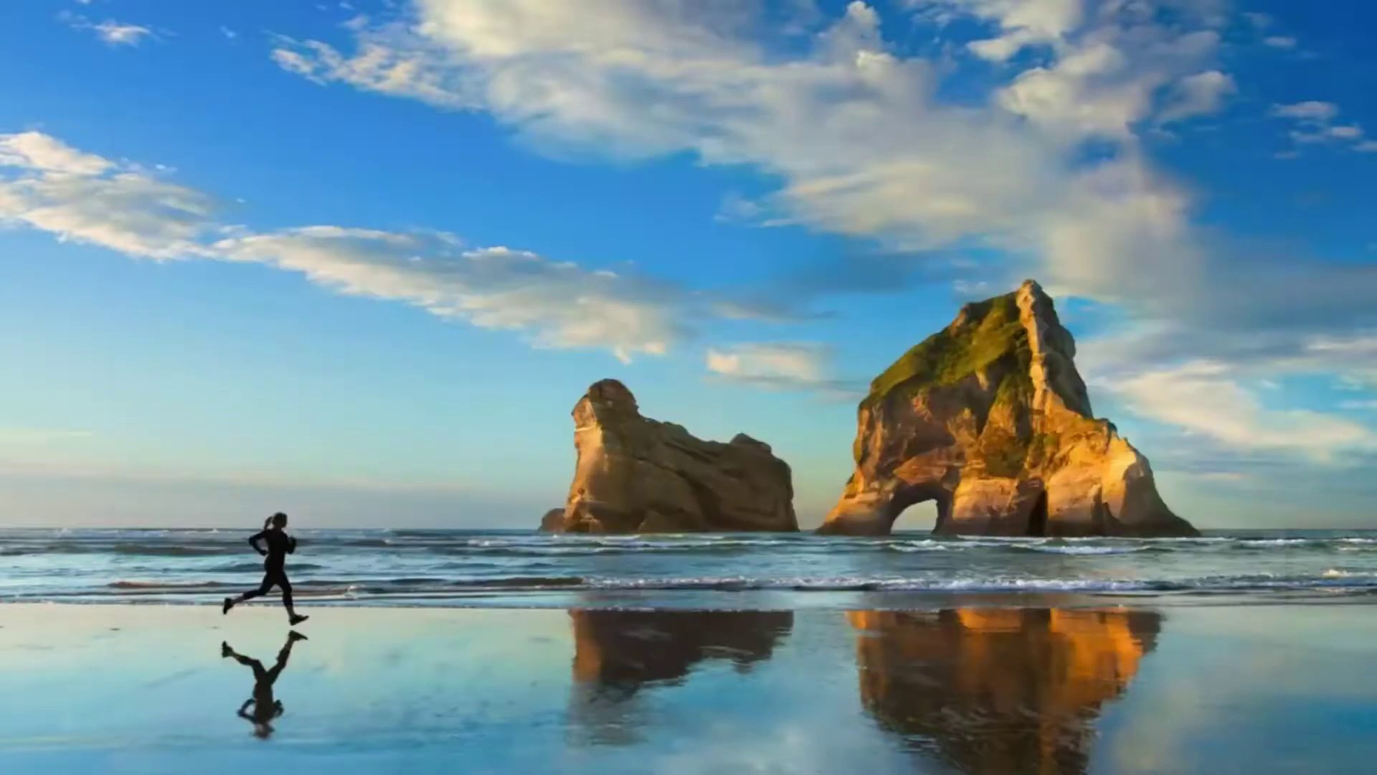
- Switch users from the Start menu and sign in to the Administrator account
{"action": "left_click", "coordinate": [10, 766]}
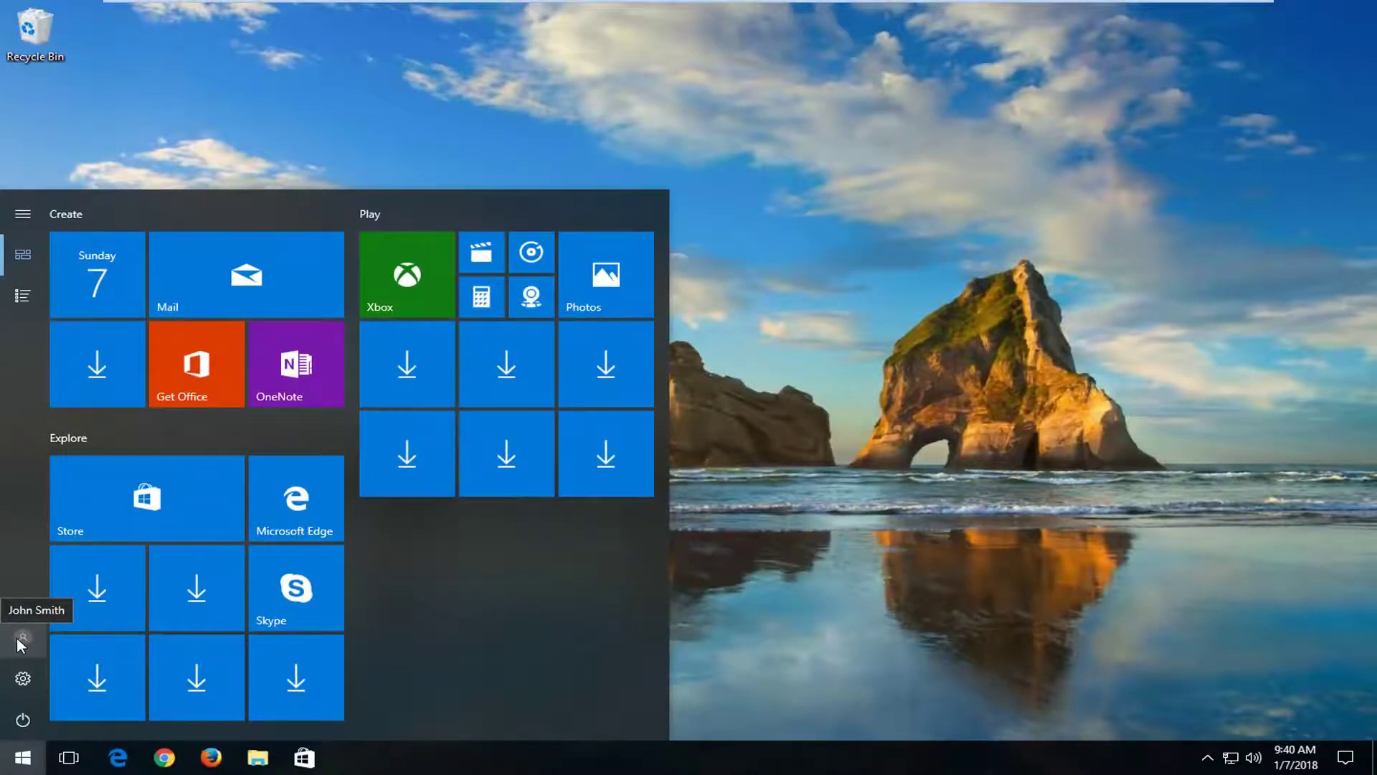
{"action": "left_click", "coordinate": [17, 639]}
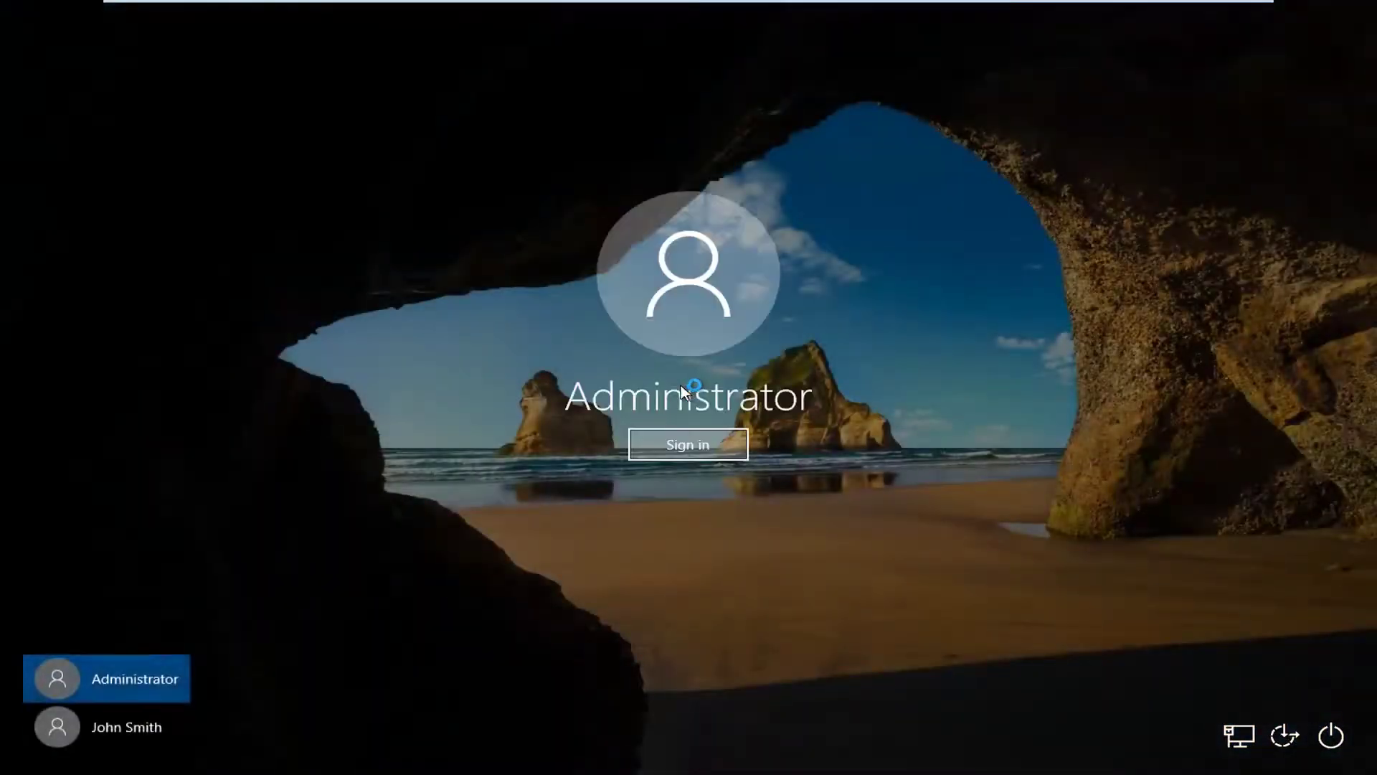
{"action": "left_click", "coordinate": [718, 450]}
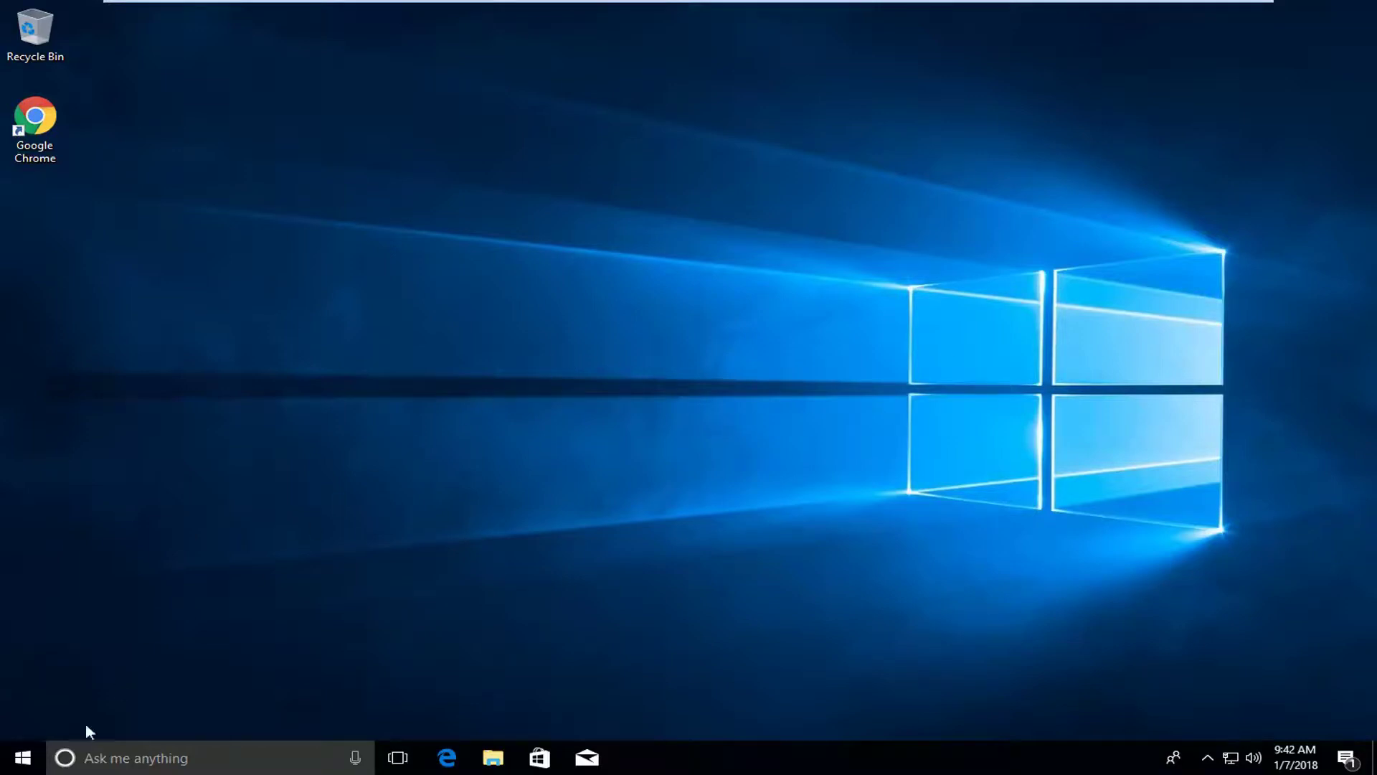
- Switch from the Start menu to the John Smith account and sign in with its password
{"action": "left_click", "coordinate": [12, 762]}
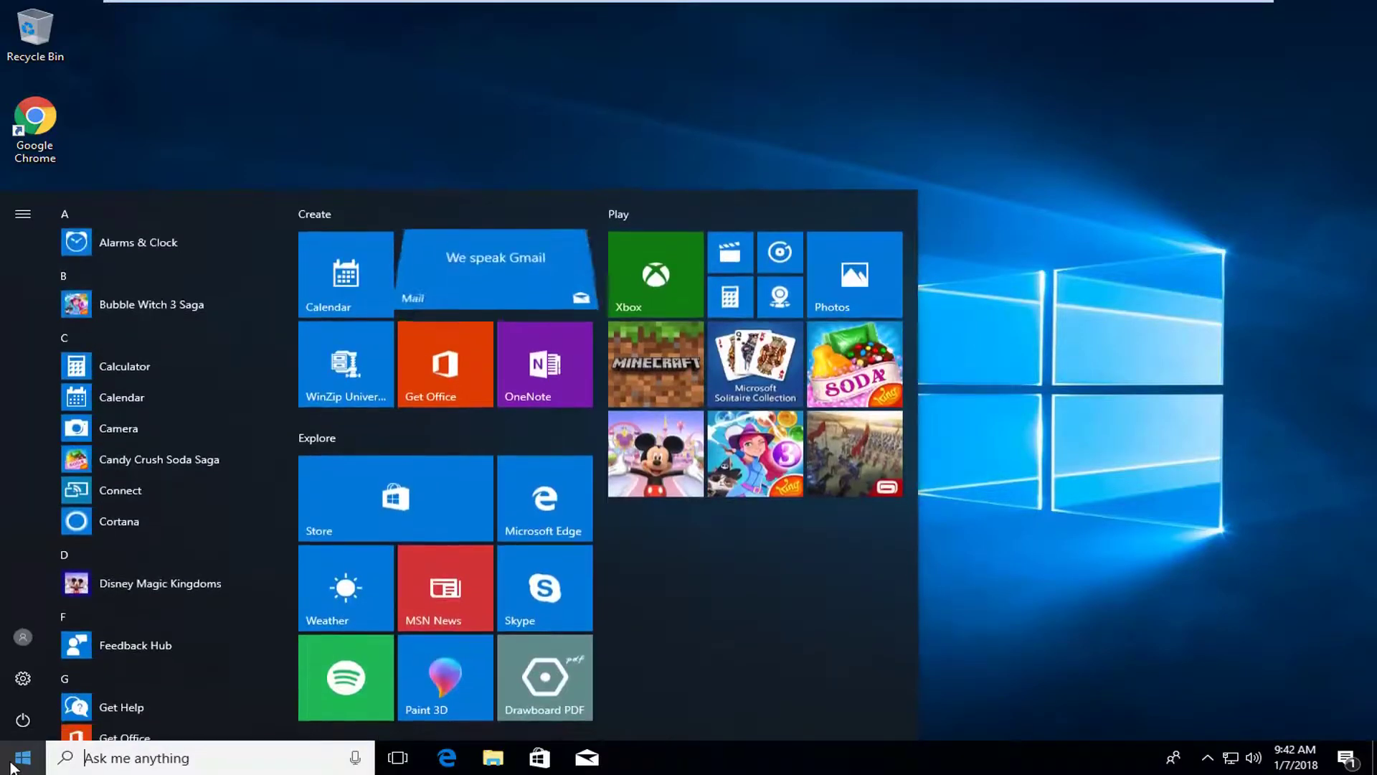
{"action": "left_click", "coordinate": [13, 762]}
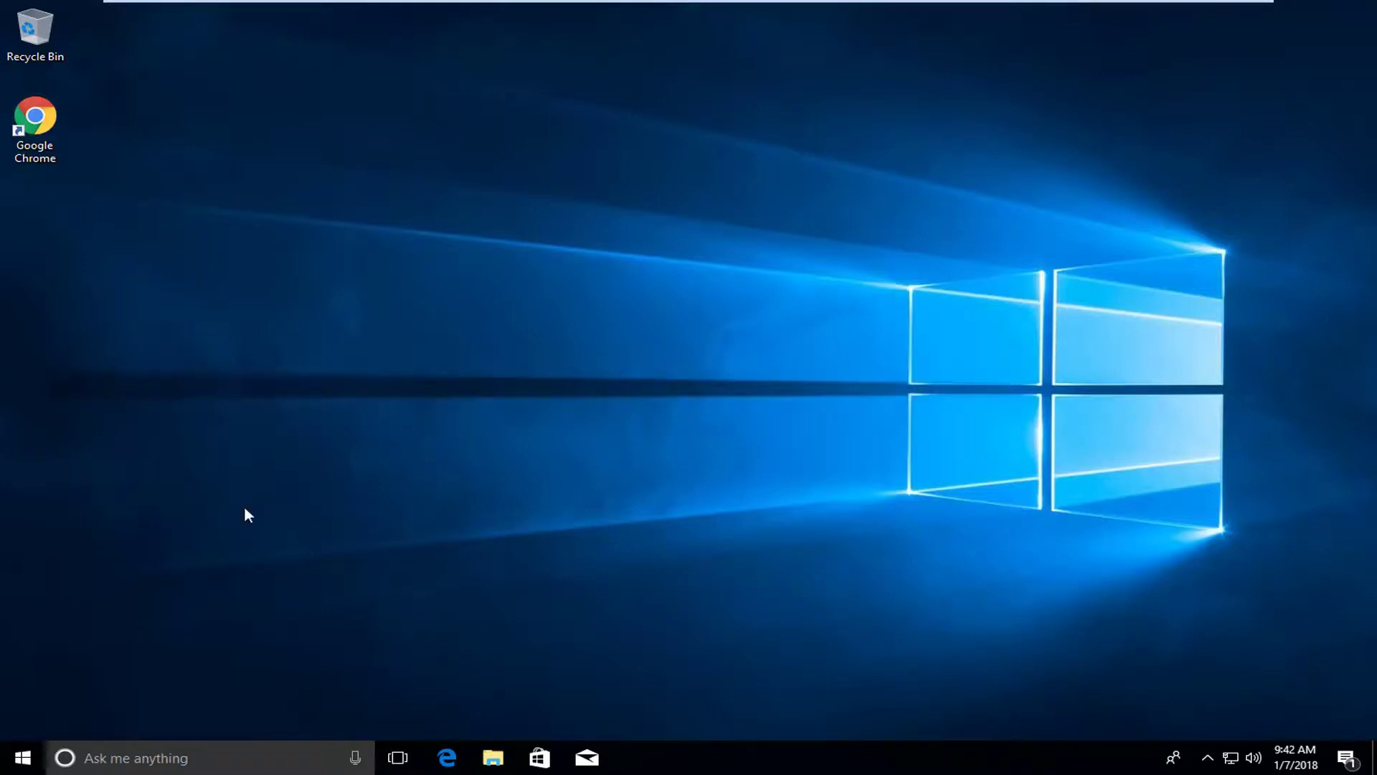
{"action": "left_click", "coordinate": [9, 767]}
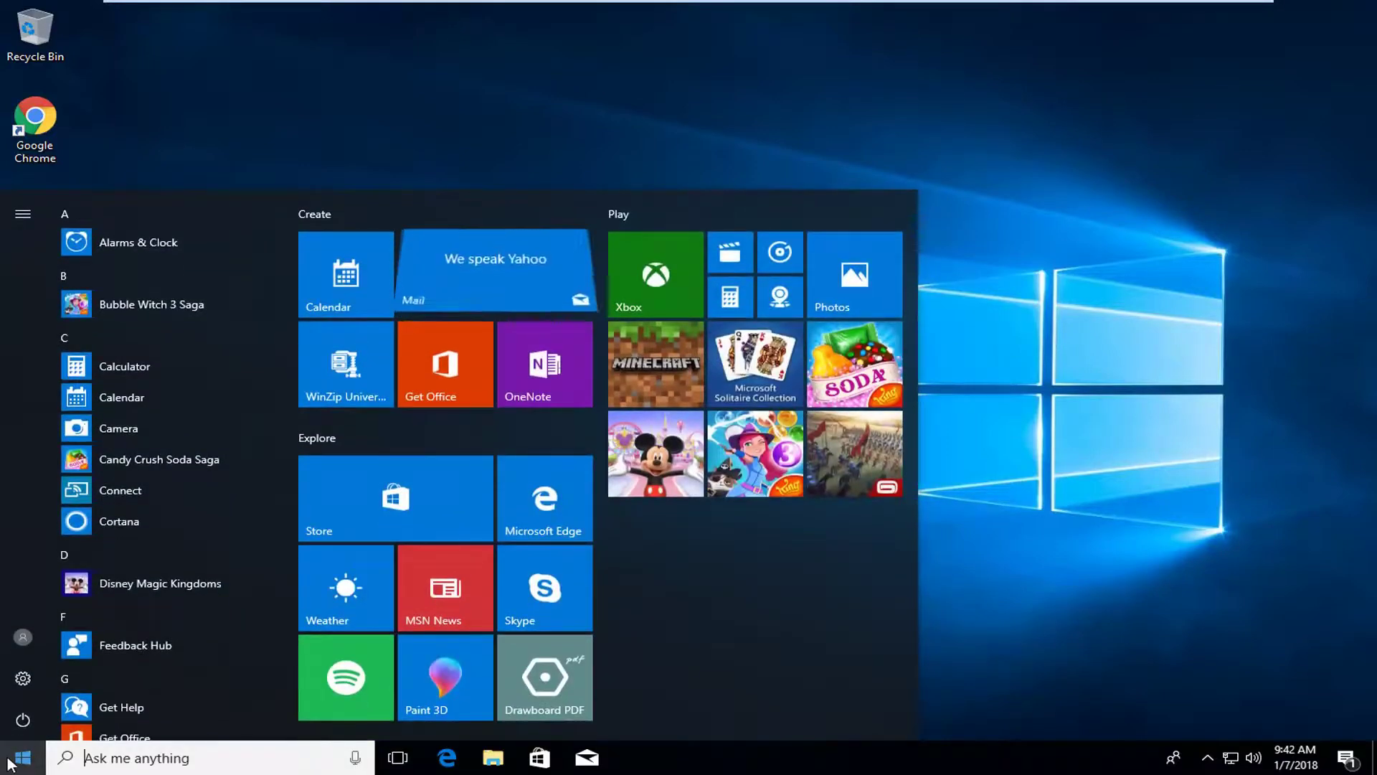
{"action": "left_click", "coordinate": [20, 630]}
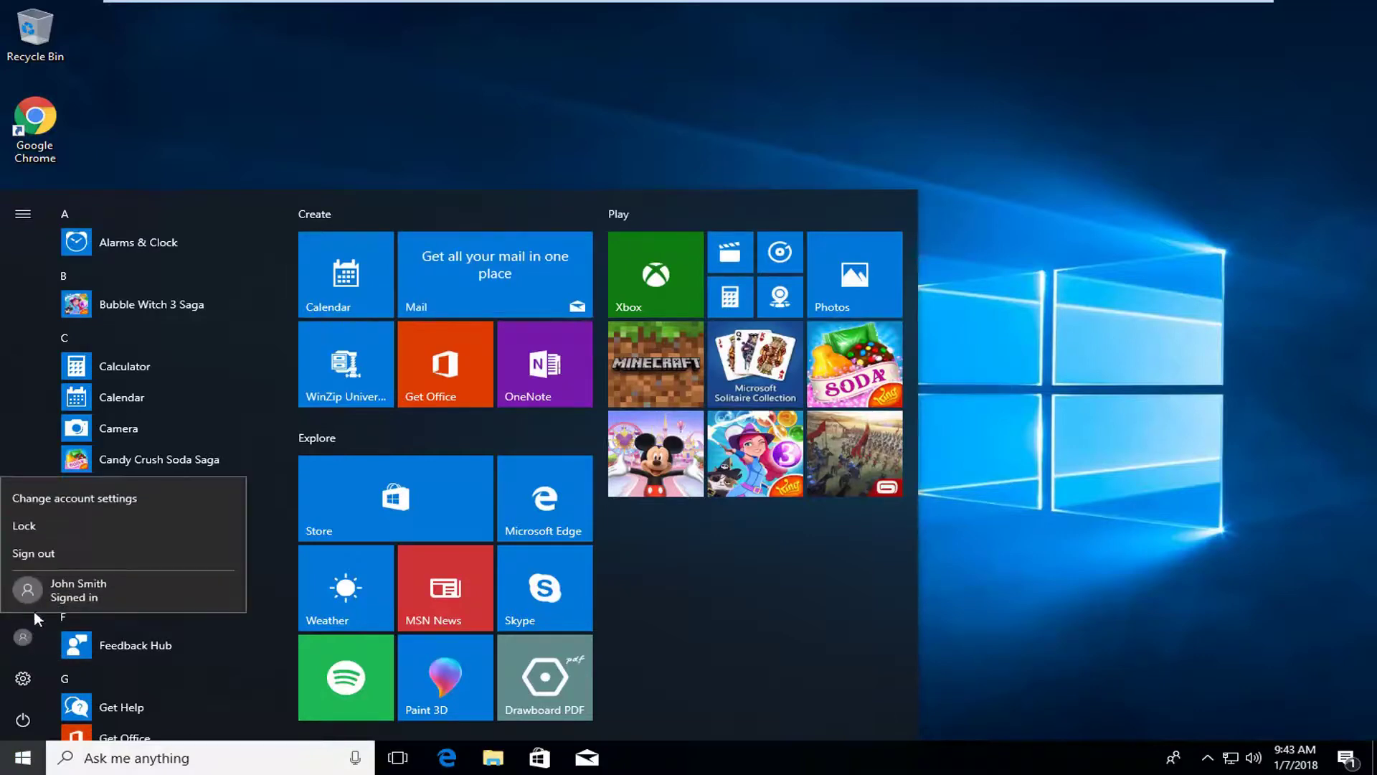
{"action": "left_click", "coordinate": [69, 595]}
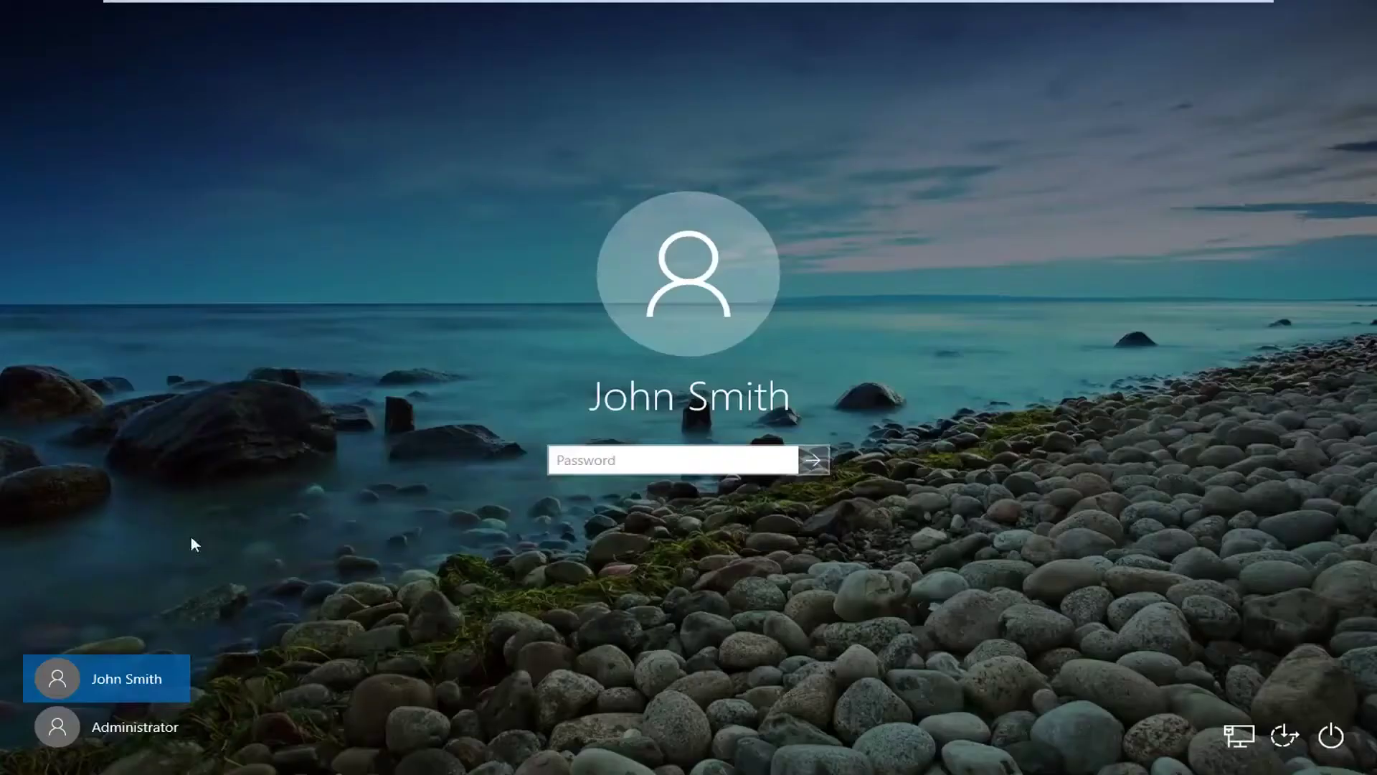
{"action": "type", "text": "pas"}
{"action": "type", "text": "sword"}
{"action": "key", "text": "Return"}
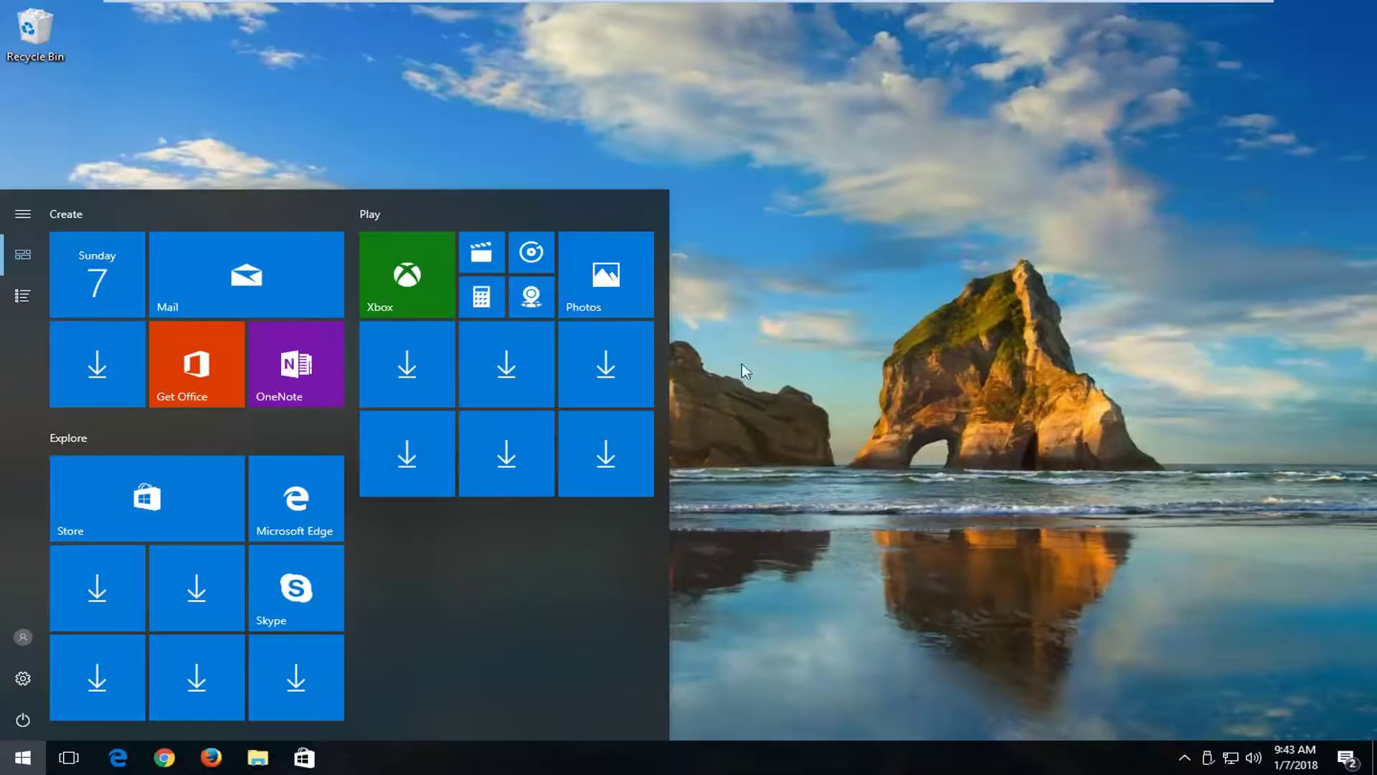
- Launch Command Prompt as administrator again from Start and approve the UAC prompt
{"action": "left_click", "coordinate": [798, 263]}
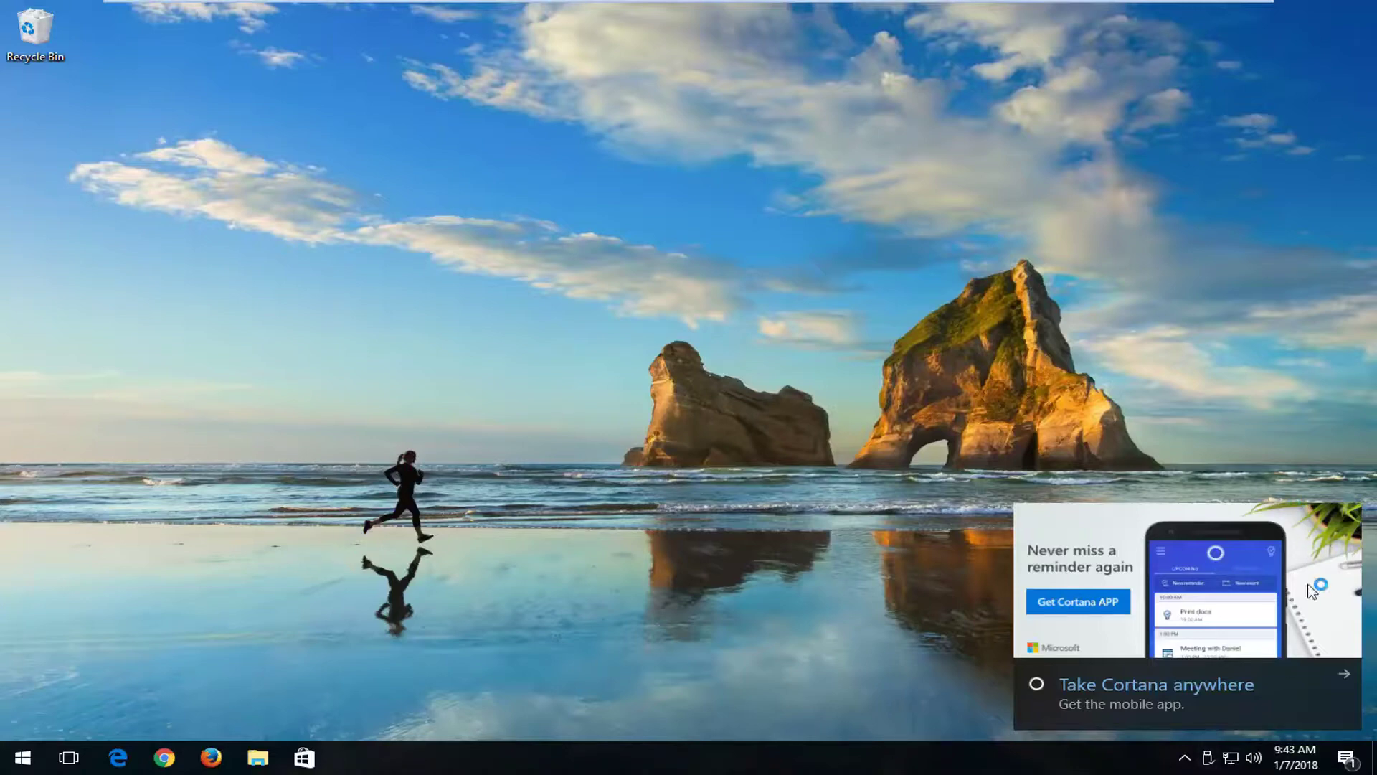
{"action": "left_click", "coordinate": [22, 757]}
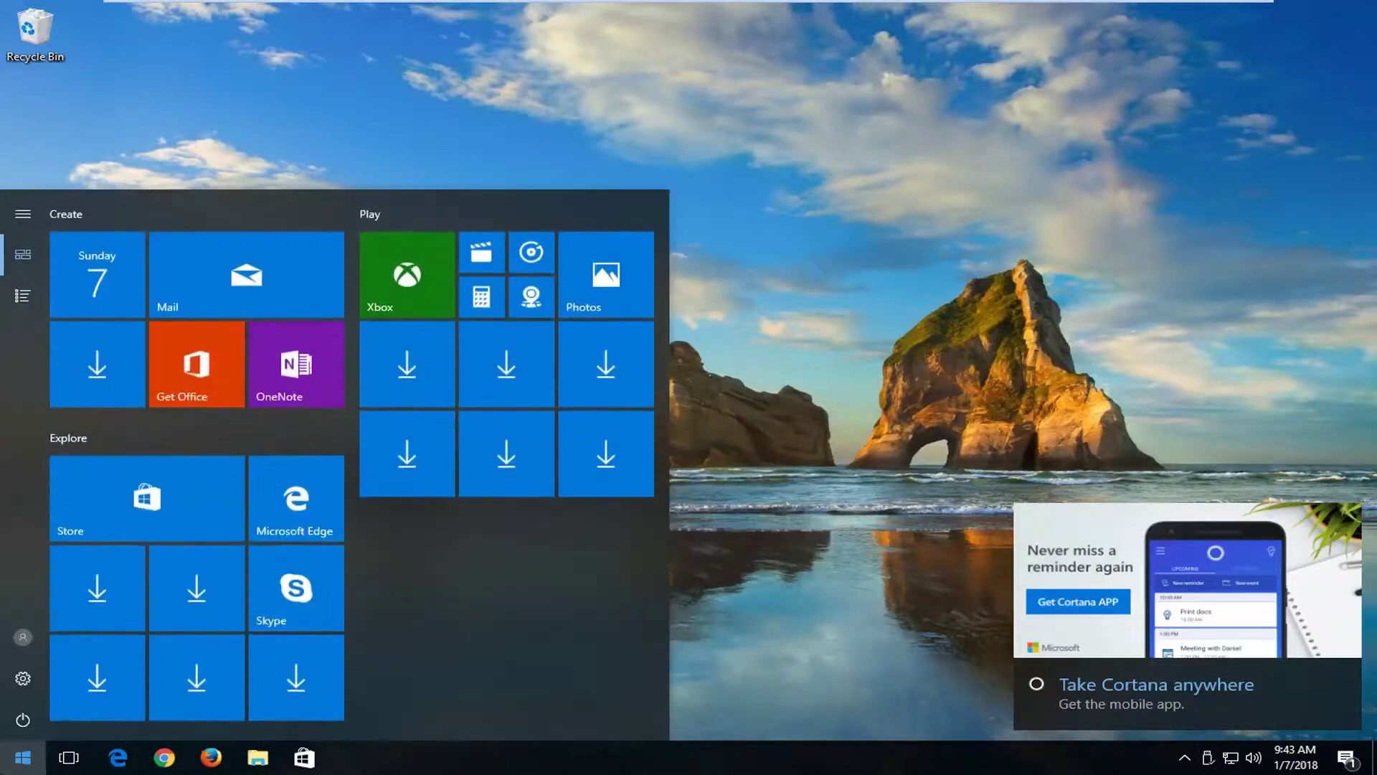
{"action": "type", "text": "cmd"}
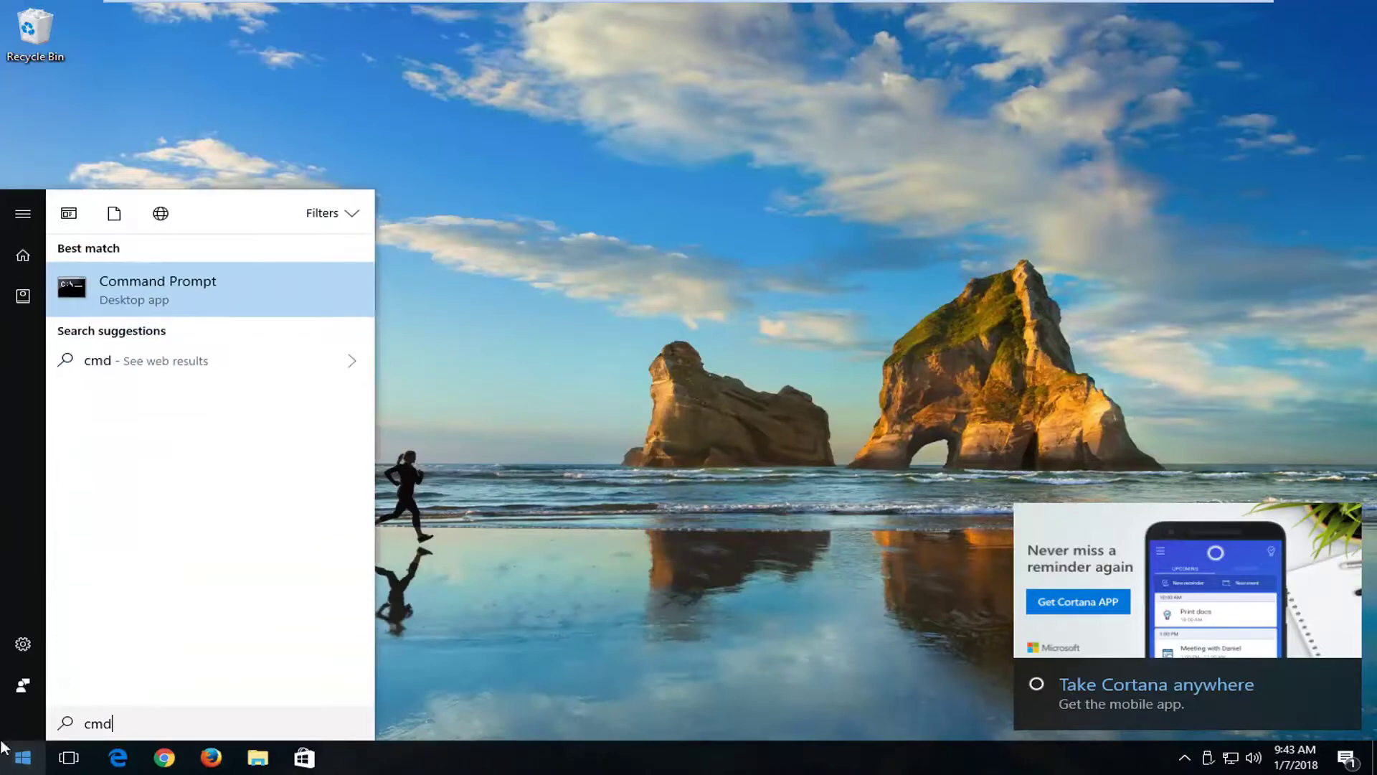
{"action": "right_click", "coordinate": [123, 285]}
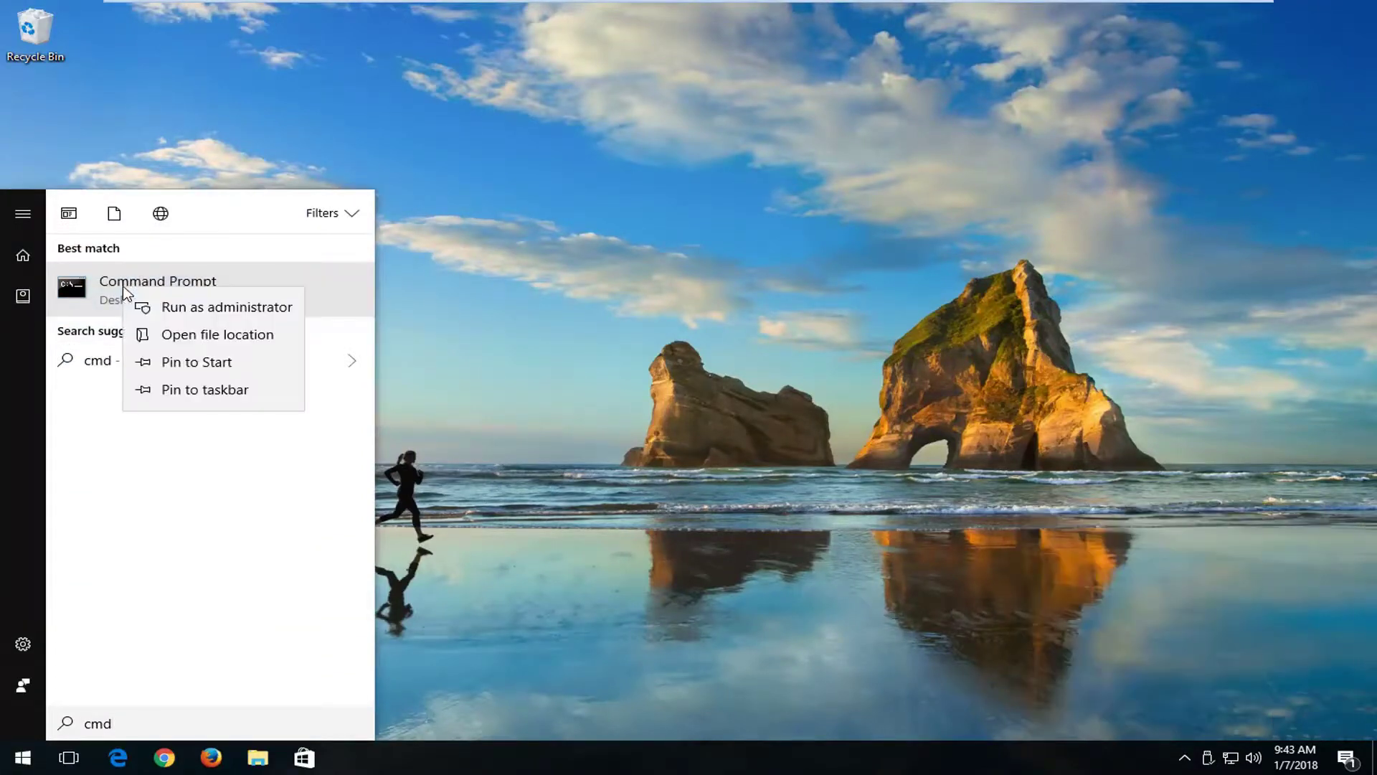
{"action": "left_click", "coordinate": [178, 310]}
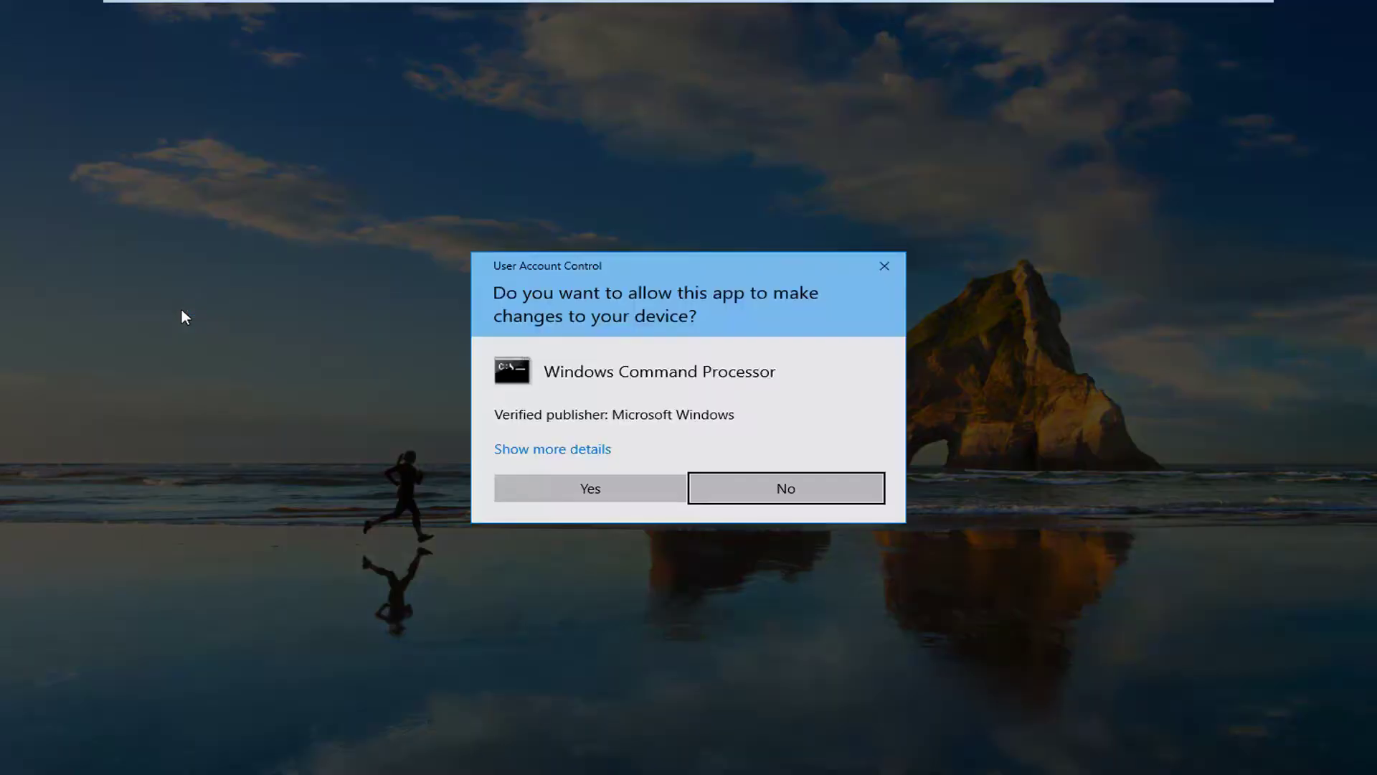
{"action": "left_click", "coordinate": [594, 497]}
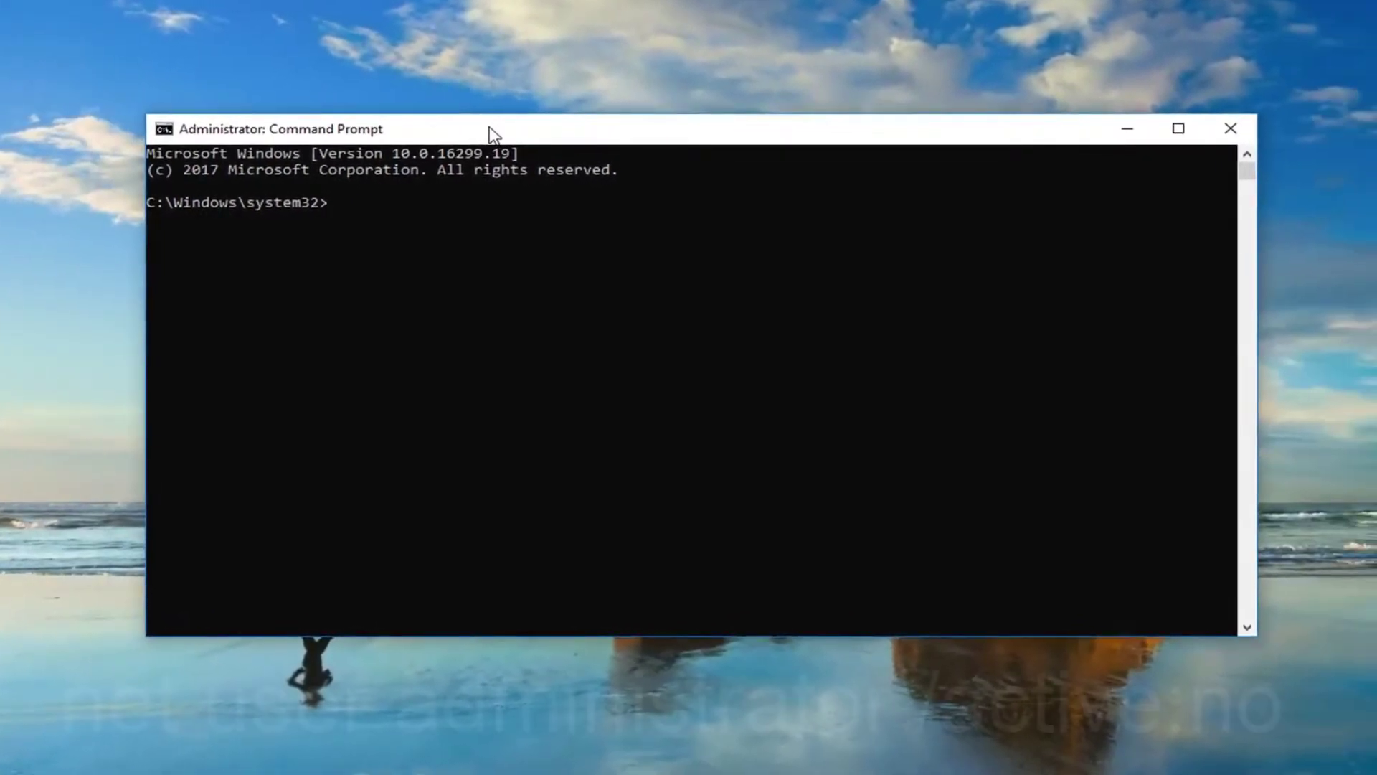
{"action": "type", "text": "net"}
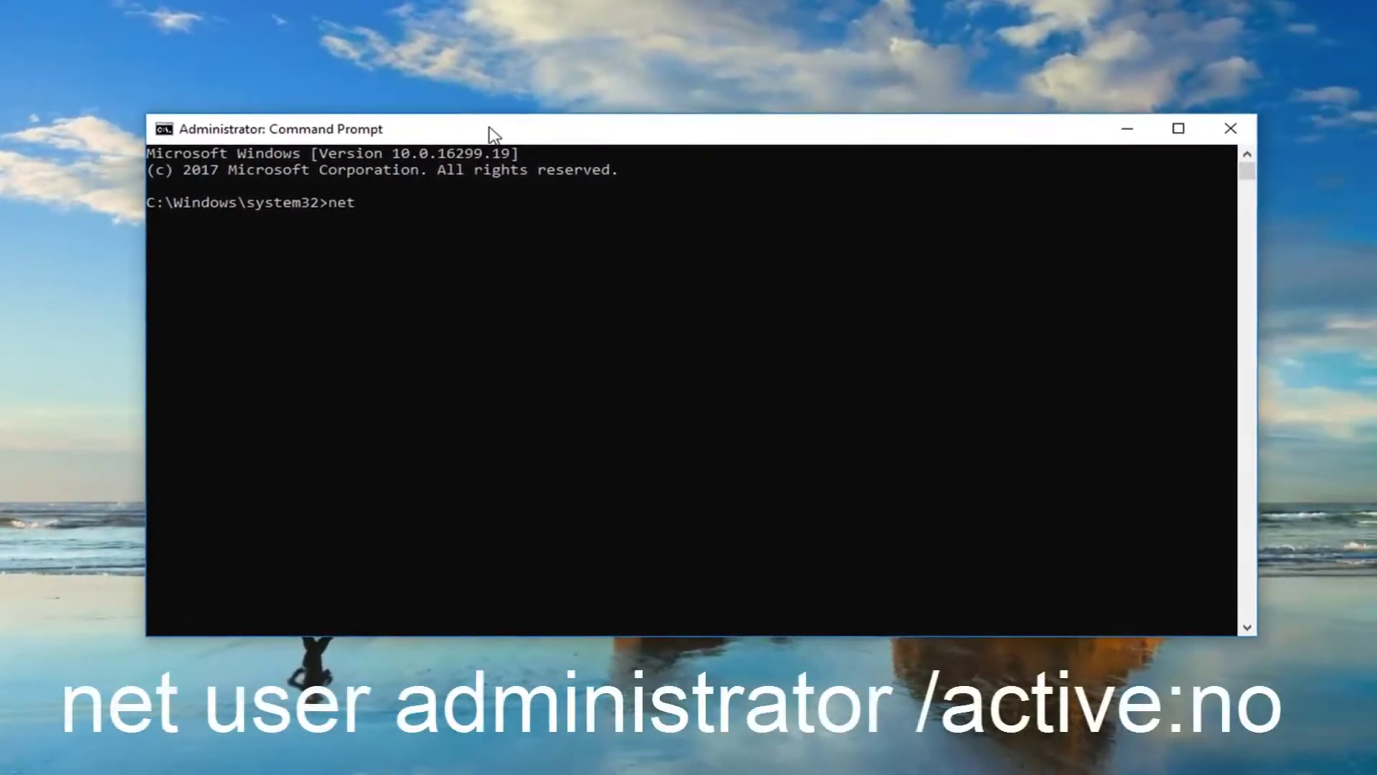
{"action": "type", "text": " user "}
{"action": "type", "text": "administr"}
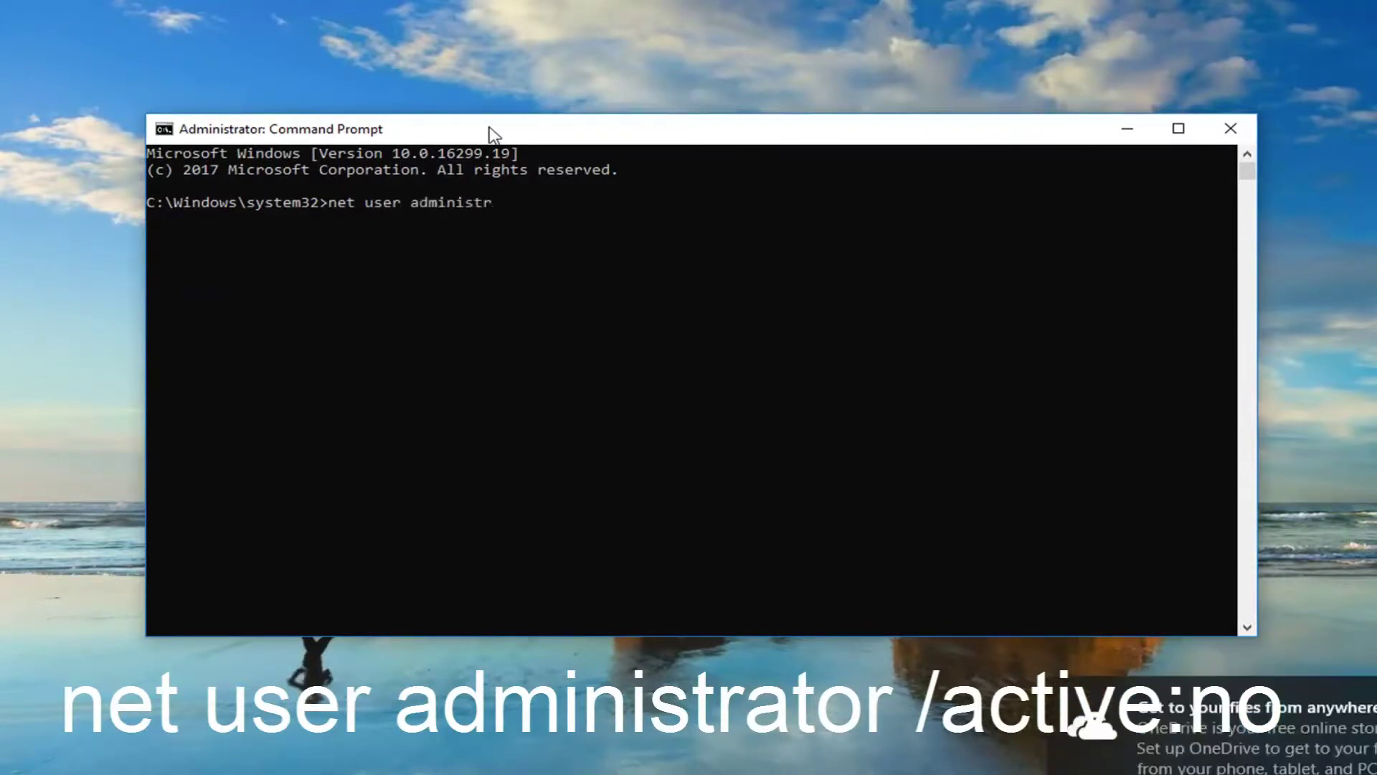
{"action": "type", "text": "ator"}
{"action": "type", "text": " /active"}
{"action": "type", "text": ":"}
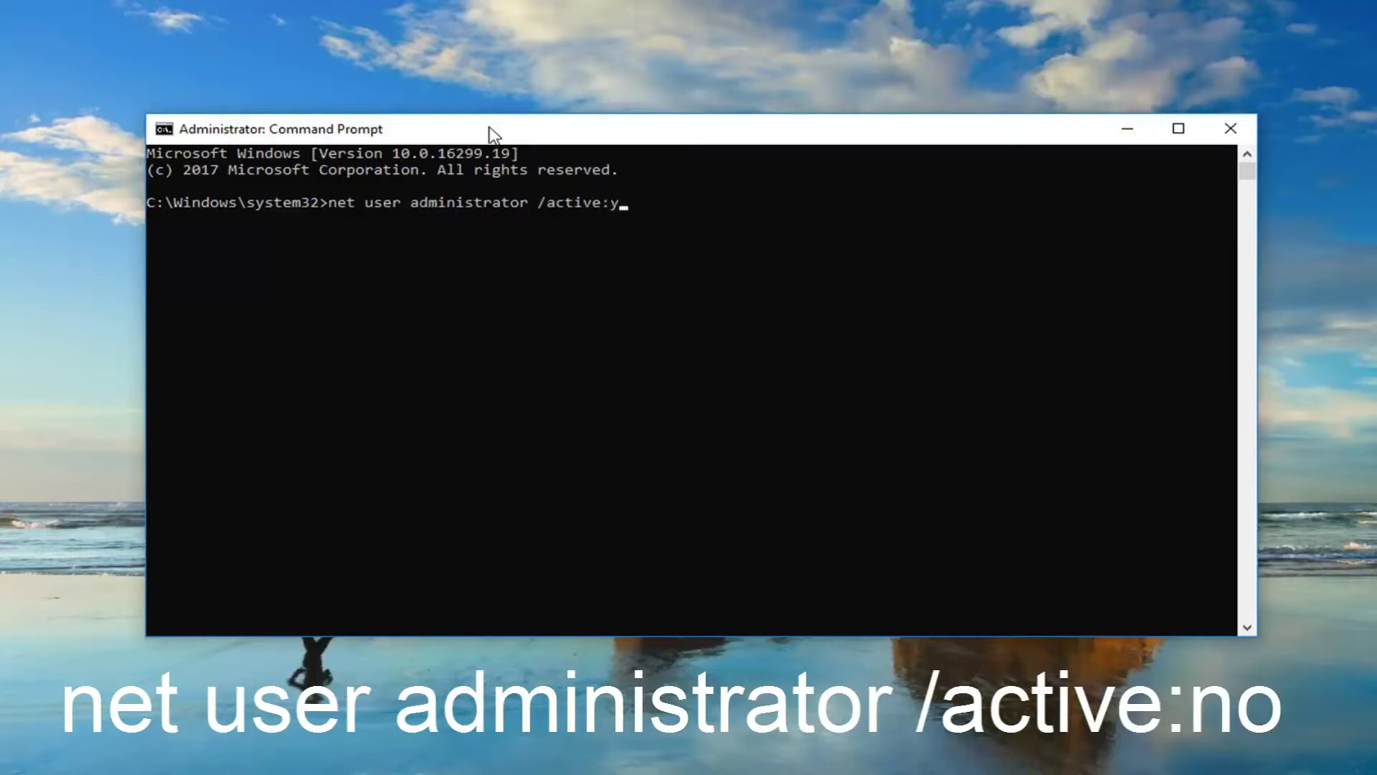
{"action": "type", "text": "no"}
- Run net user administrator /active:no to disable the built-in Administrator account
{"action": "key", "text": "Return"}
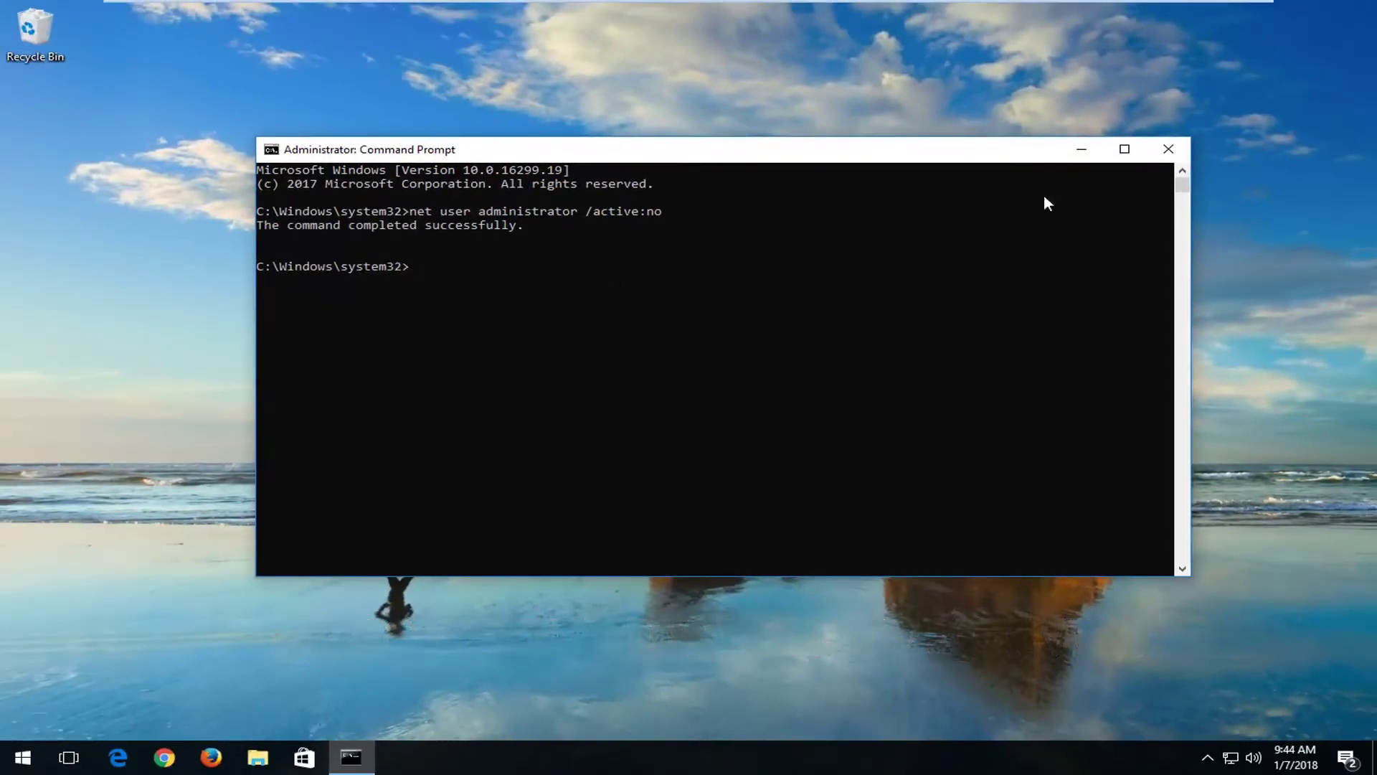
- Close the administrator Command Prompt, leaving a clear desktop
{"action": "left_click", "coordinate": [1157, 146]}
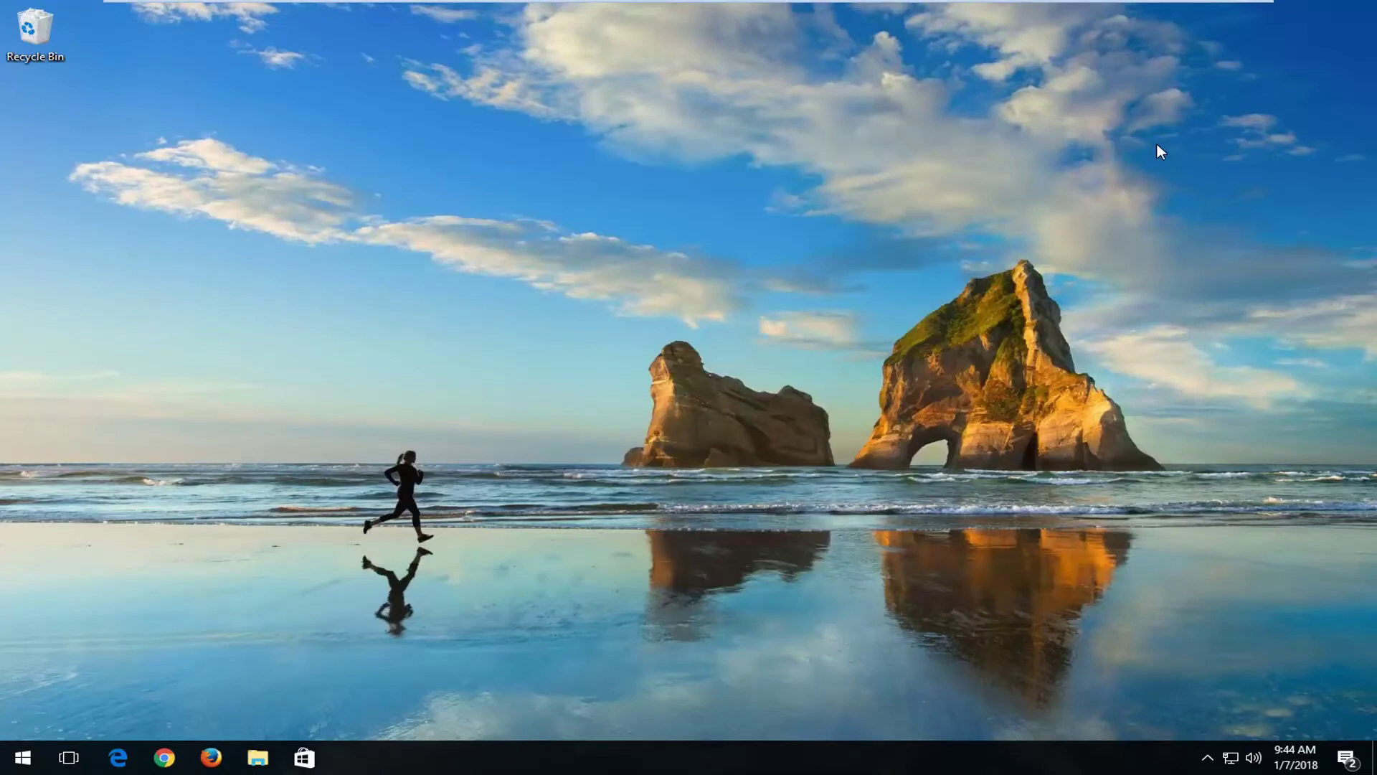